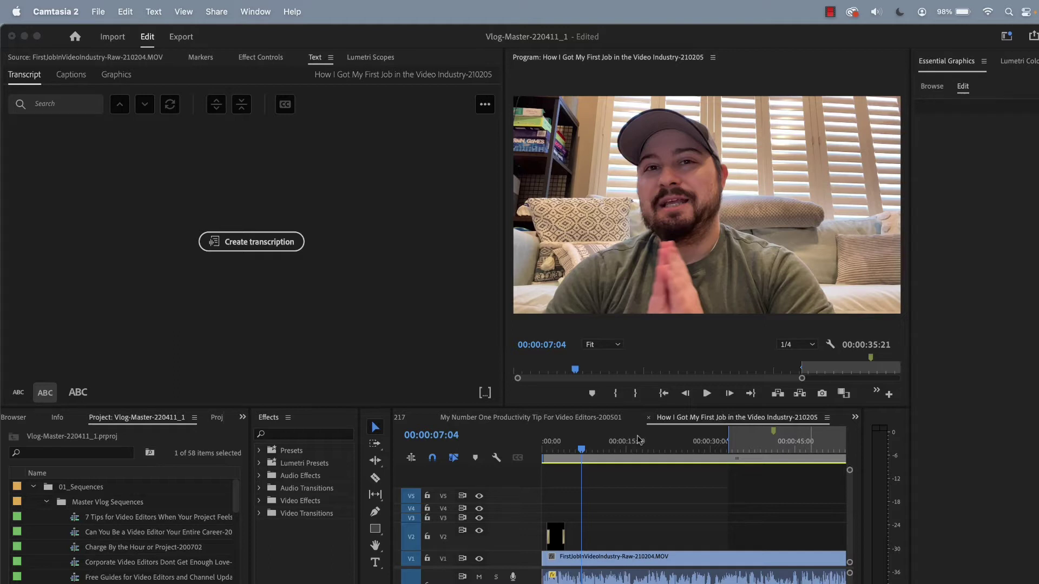
Fit the sequence in the timeline, then transcribe its audio in English with Mix audio
key("minus")
key("minus")
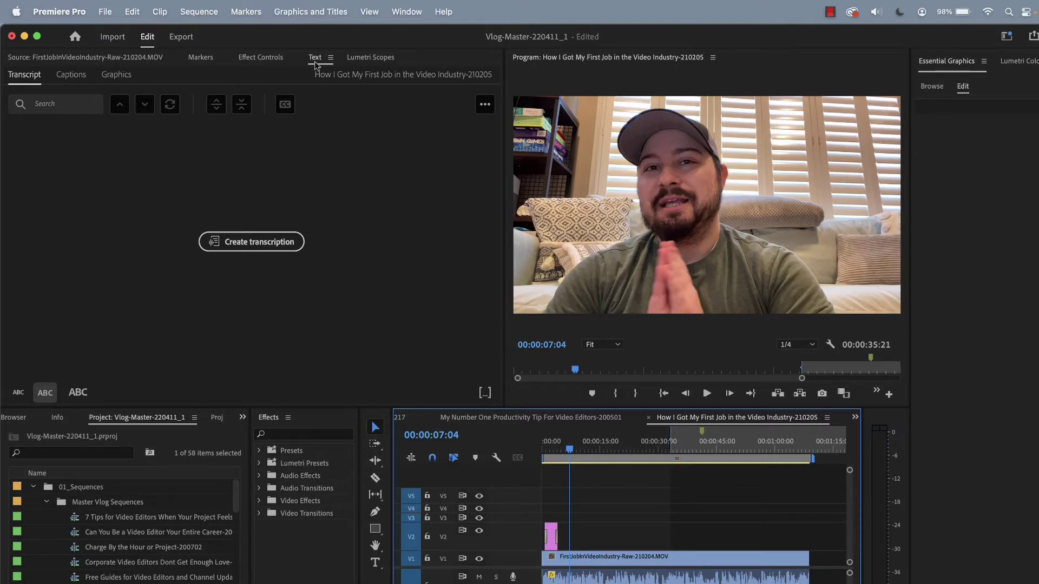
left_click(406, 11)
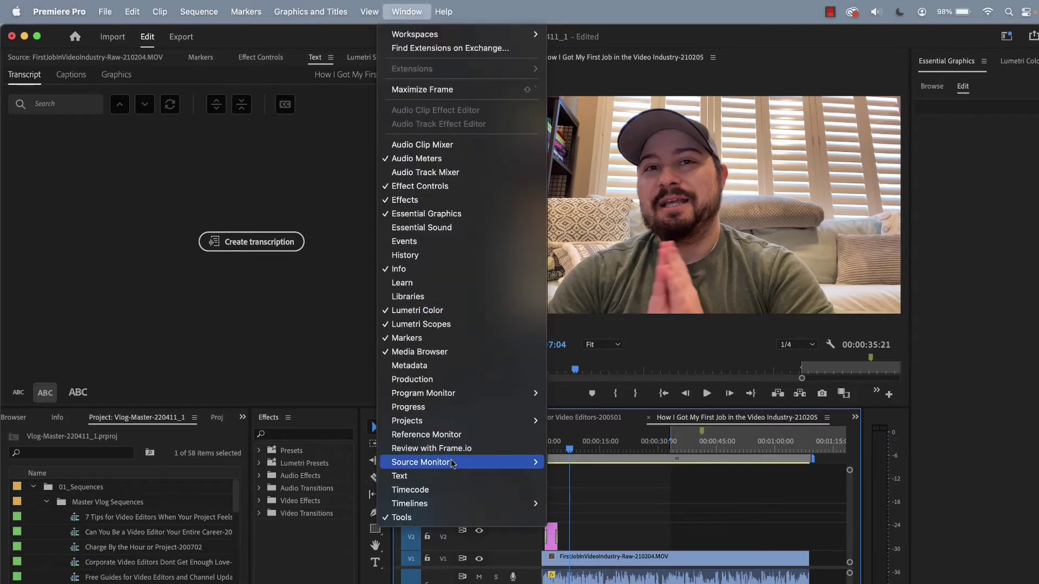
left_click(284, 328)
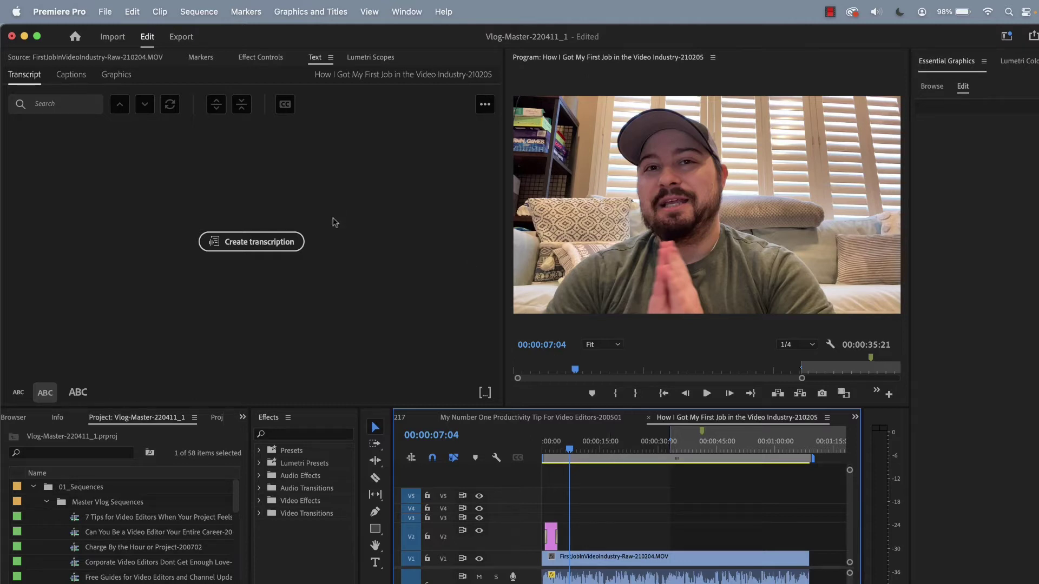
left_click(253, 244)
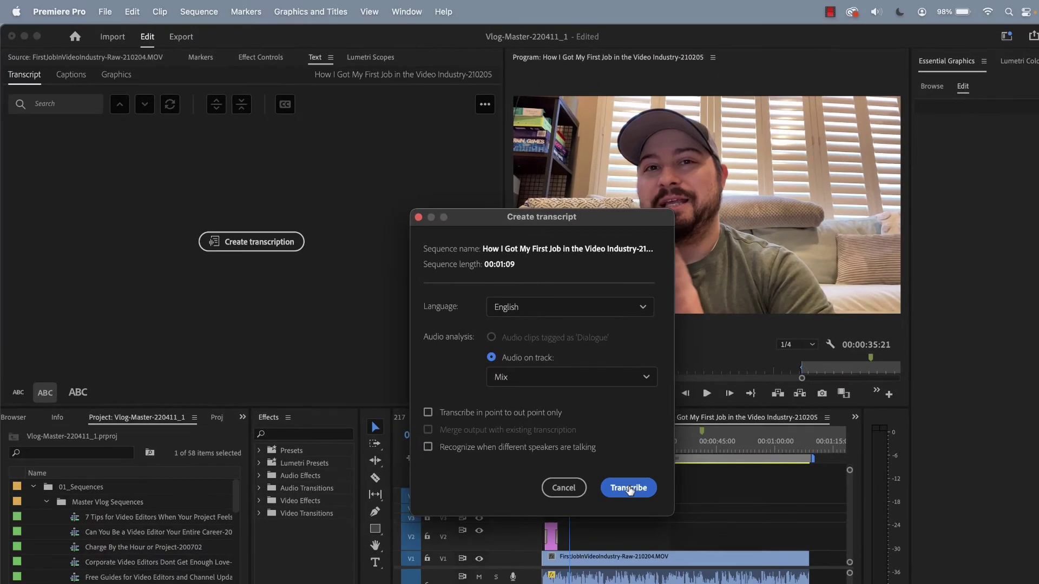
left_click(629, 488)
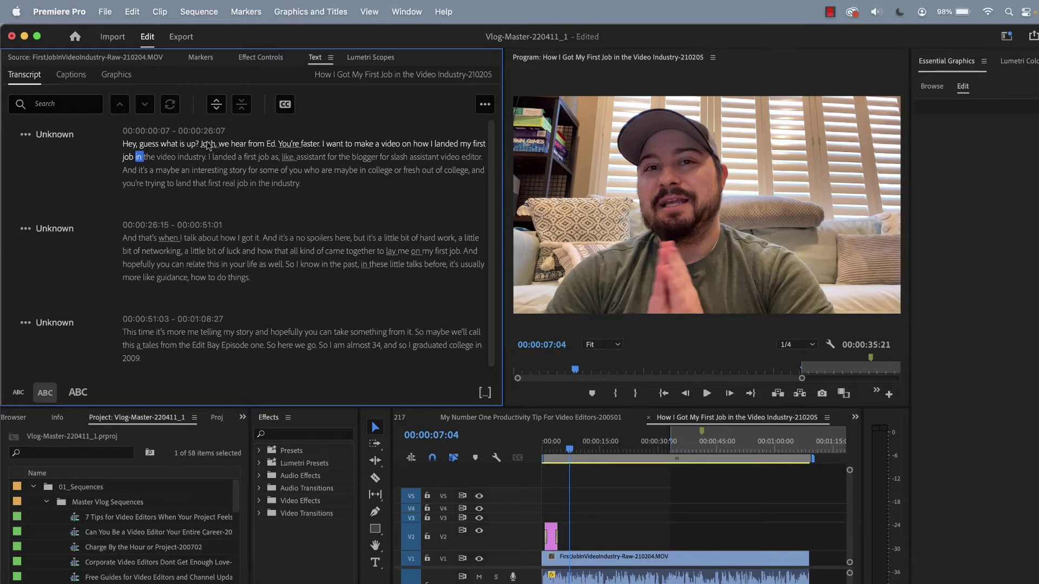
Retype the first paragraph's misheard words to read 'Hey guys. What is up?' and 'Edit Video Faster'
double_click(150, 145)
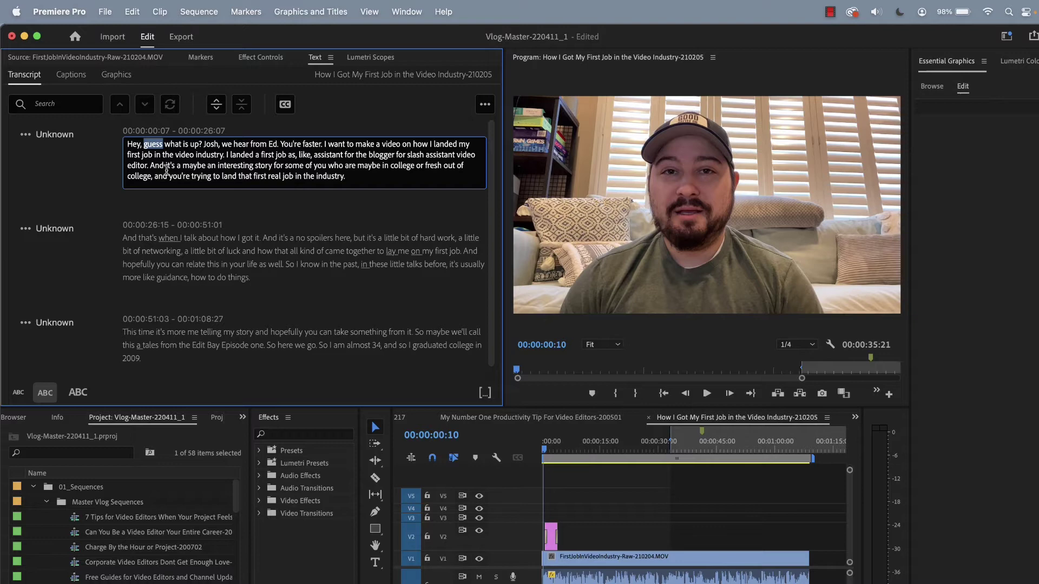
type("guys.")
key("BackSpace")
type("W")
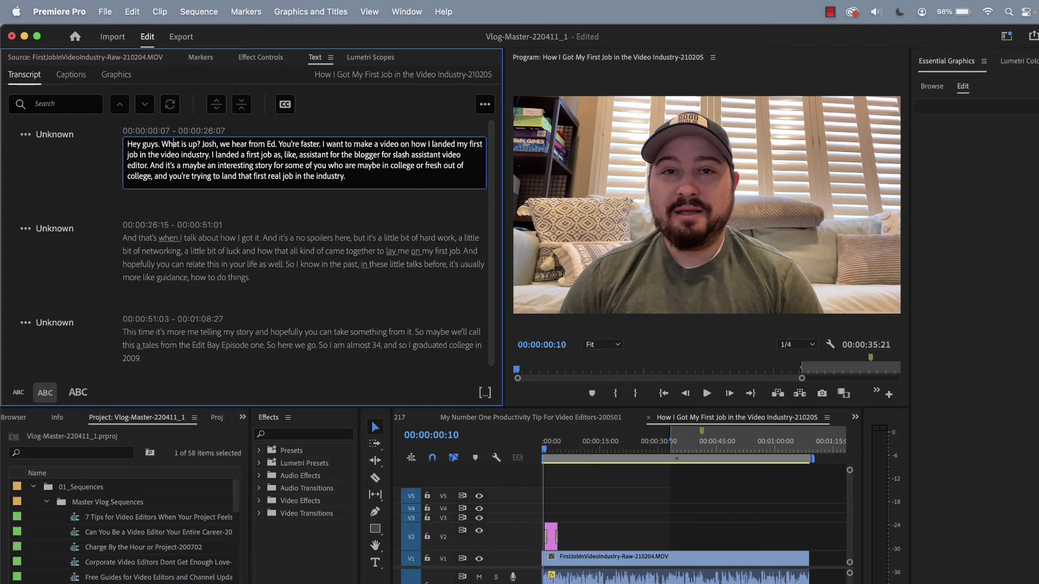
key("Right")
key("Right")
key("Right")
key("BackSpace")
key("BackSpace")
key("BackSpace")
type("Short")
key("Right")
key("Right")
key("Right")
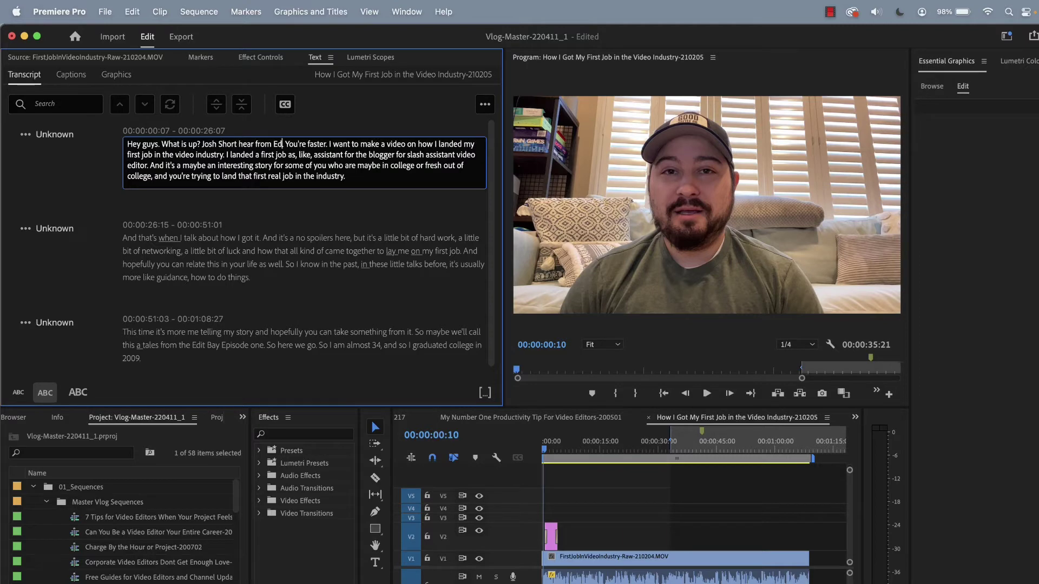
key("shift+Right")
key("shift+Right")
key("shift+Right")
type("it Video F")
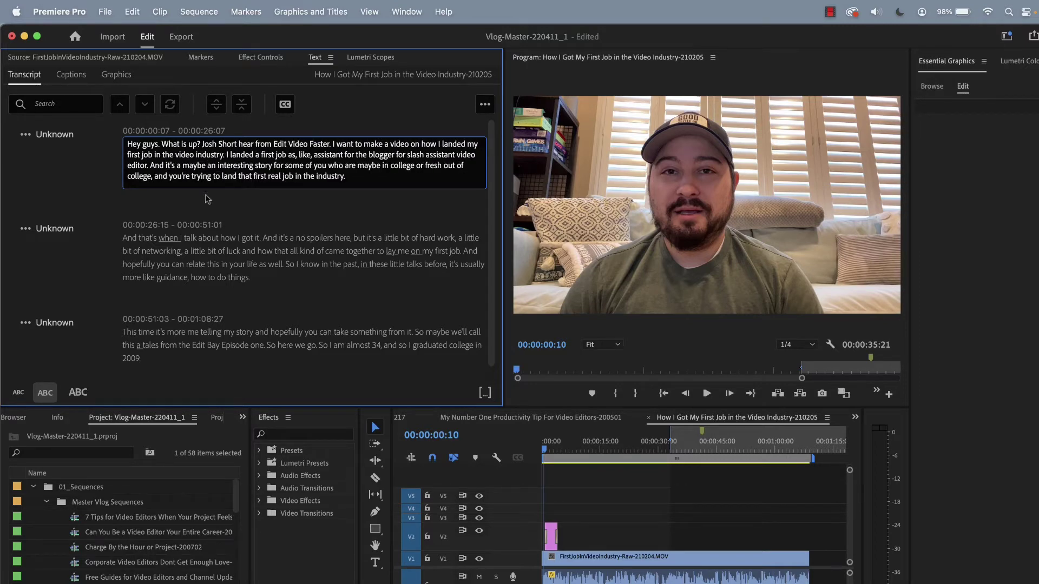
left_click(94, 185)
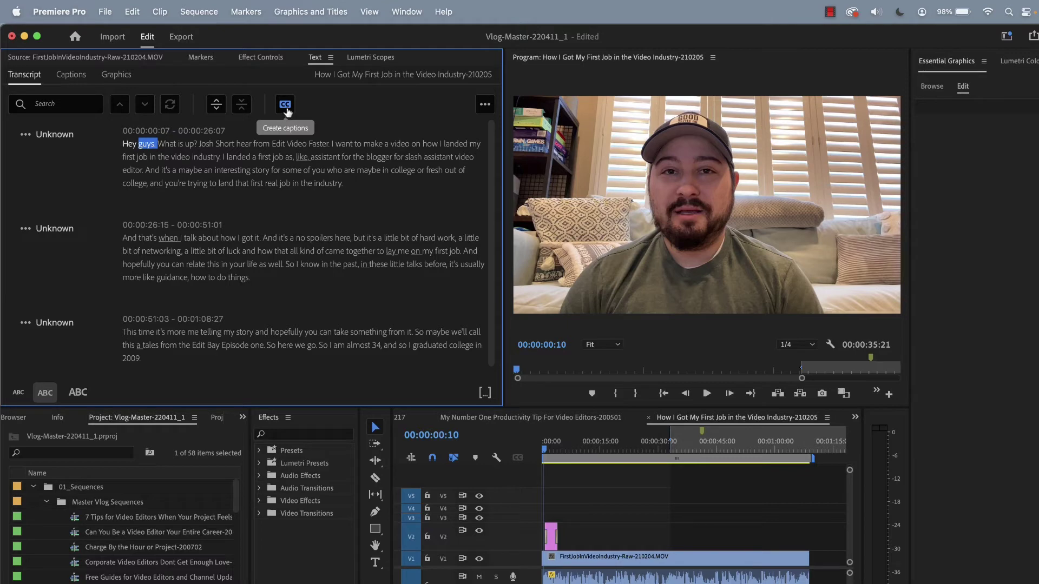
Create Subtitle captions from the sequence transcript using default settings
left_click(285, 107)
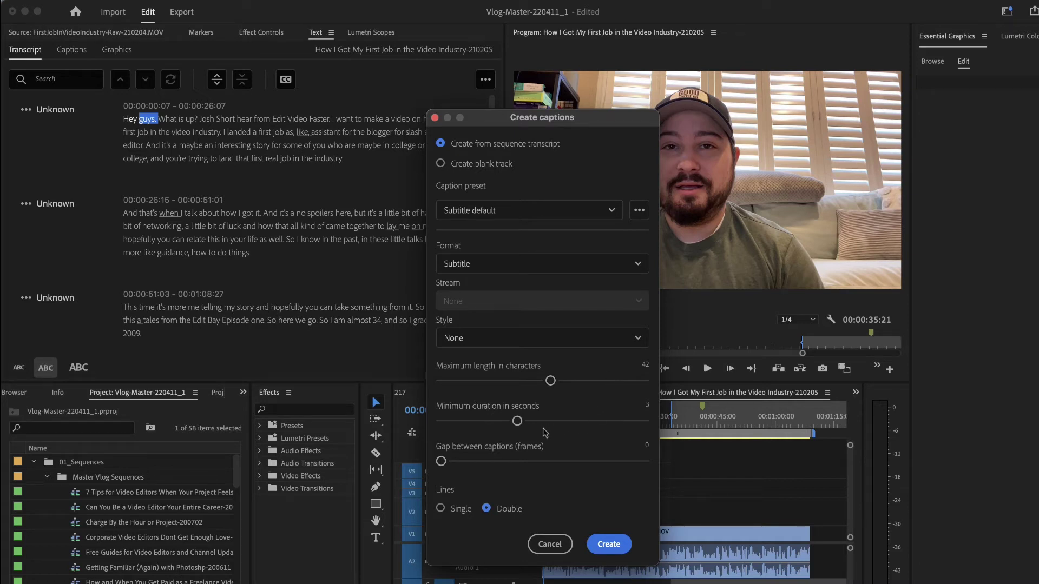
left_click(609, 545)
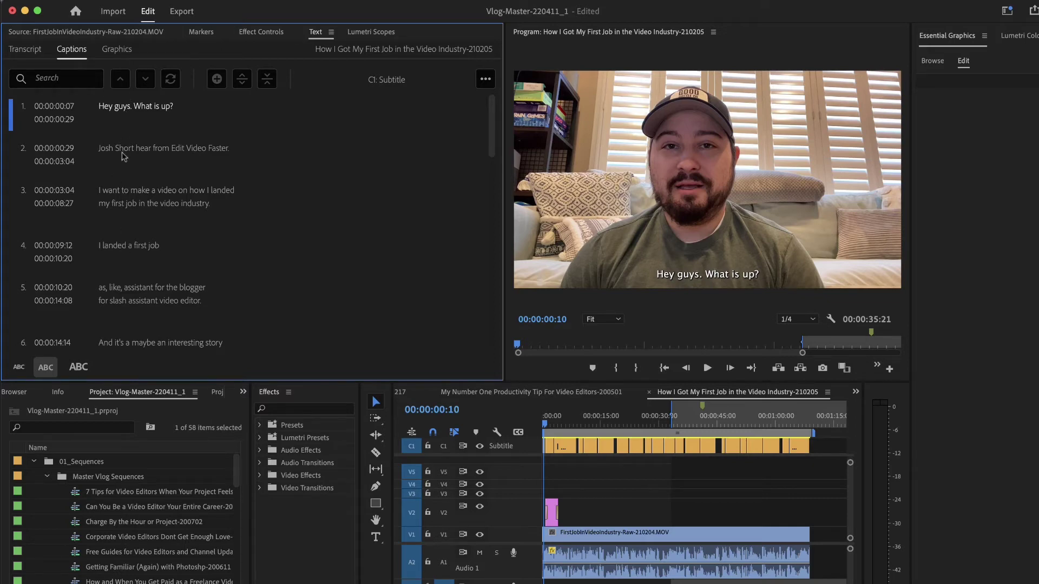
Scrub through the opening captions and select the second caption on the timeline
left_click(557, 425)
scroll(557, 425, "up", 5)
left_click_drag(565, 424, 679, 427)
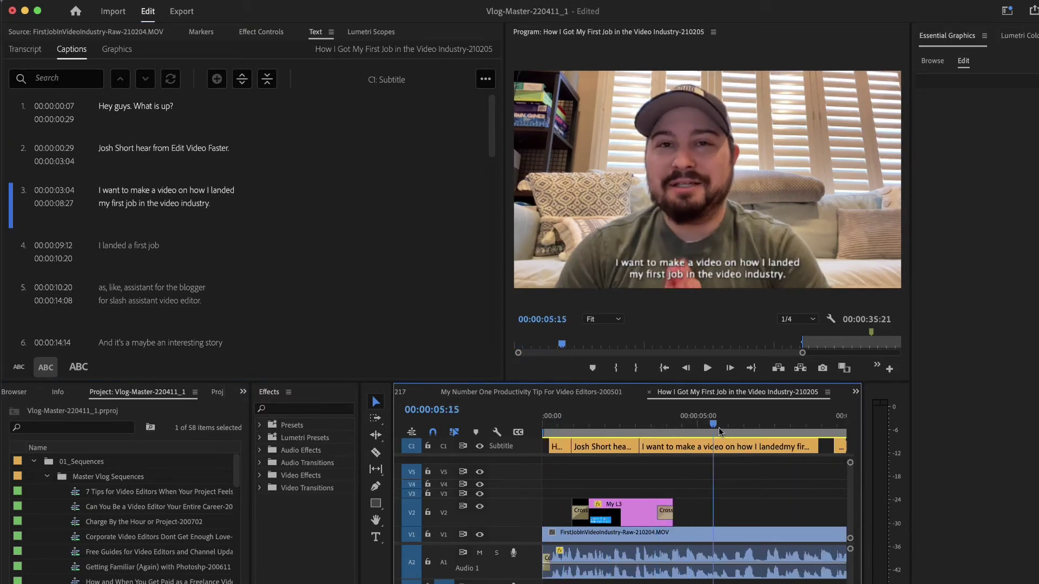
left_click_drag(679, 427, 618, 425)
left_click(590, 446)
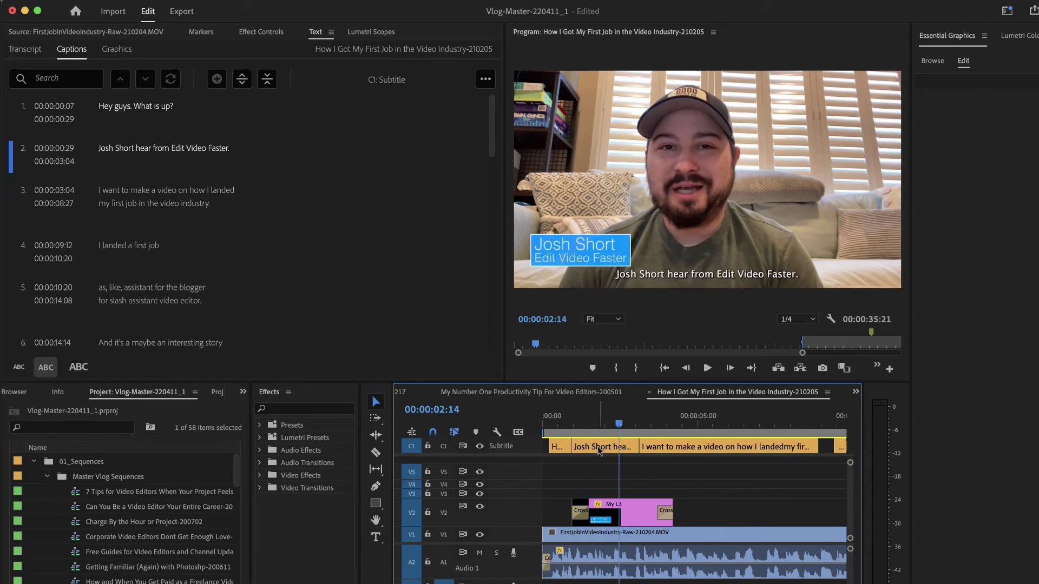
Change 'hear' to 'here' in caption 2, then review the following captions
double_click(153, 148)
left_click(153, 148)
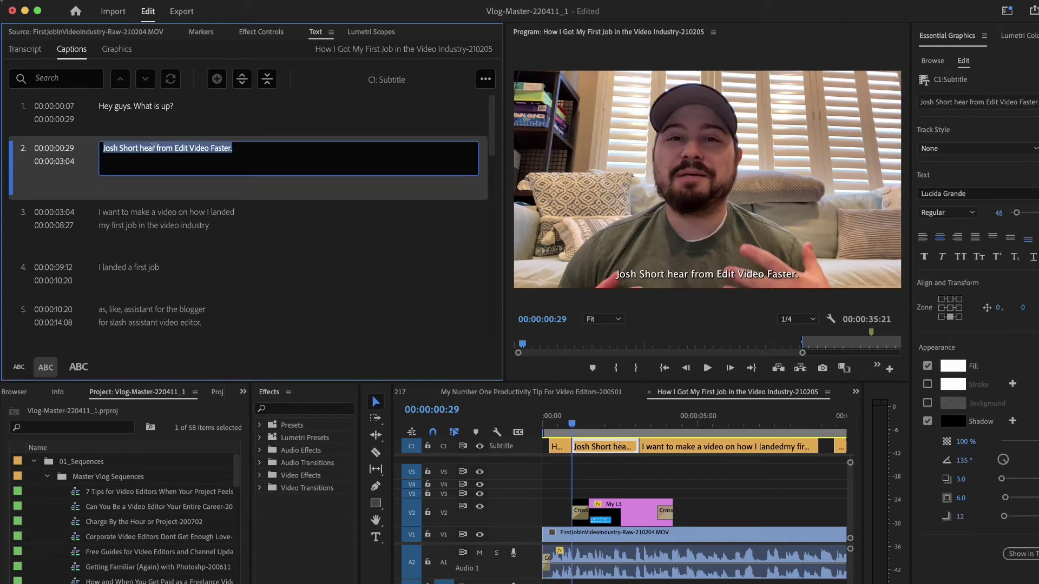
key("BackSpace")
key("BackSpace")
type("re")
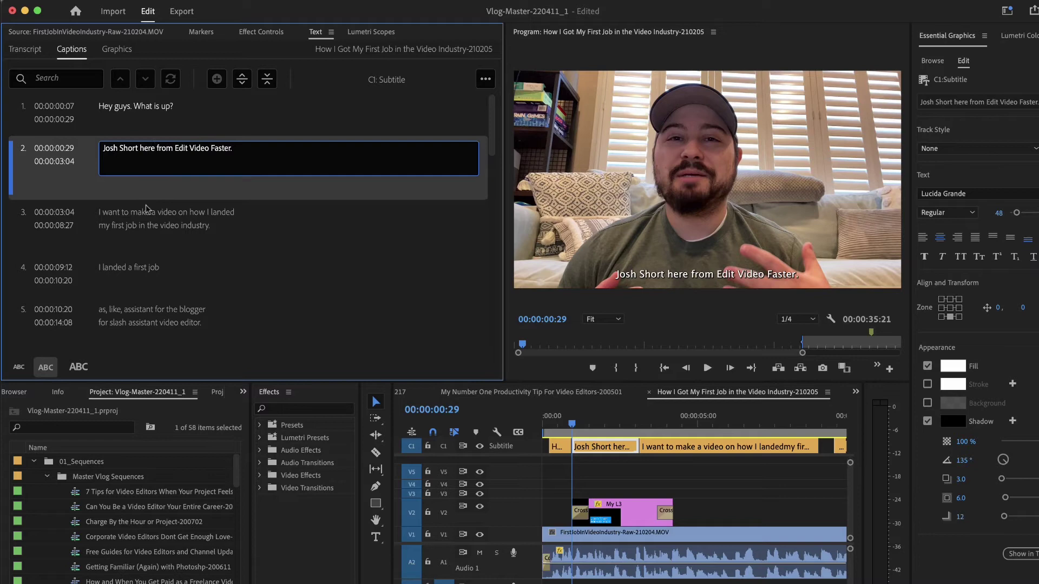
left_click(148, 232)
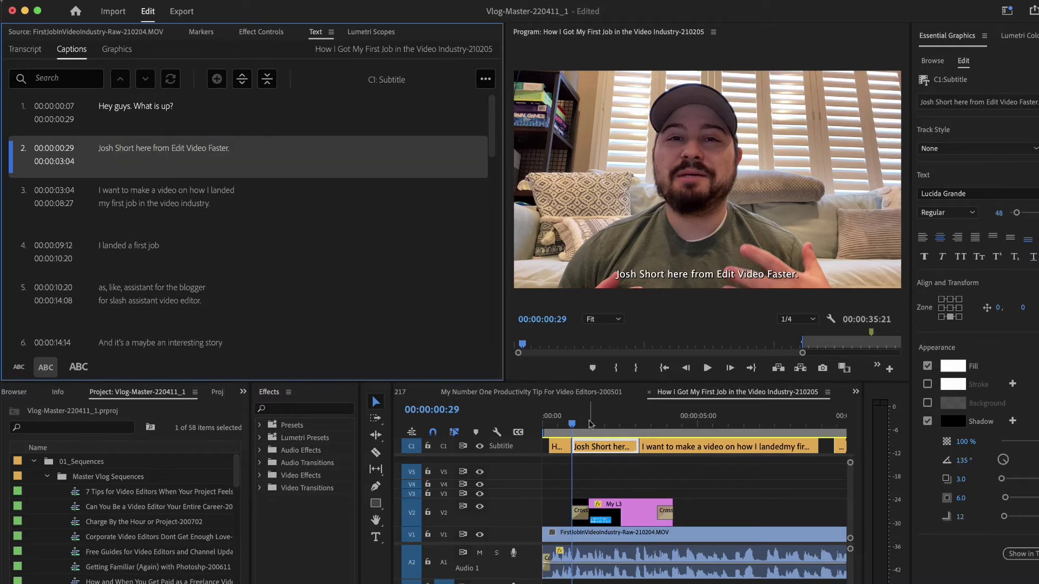
mouse_move(573, 423)
left_mouse_down()
mouse_move(680, 426)
mouse_move(682, 446)
mouse_move(743, 446)
left_mouse_up()
scroll(661, 455, "down", 3)
scroll(681, 447, "down", 2)
scroll(708, 446, "up", 5)
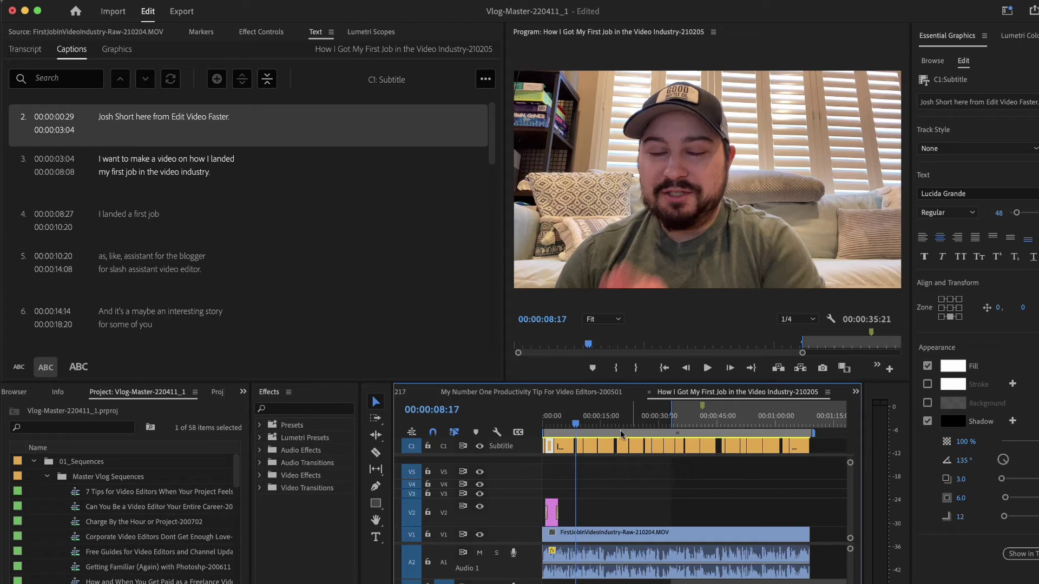
left_click_drag(599, 418, 688, 421)
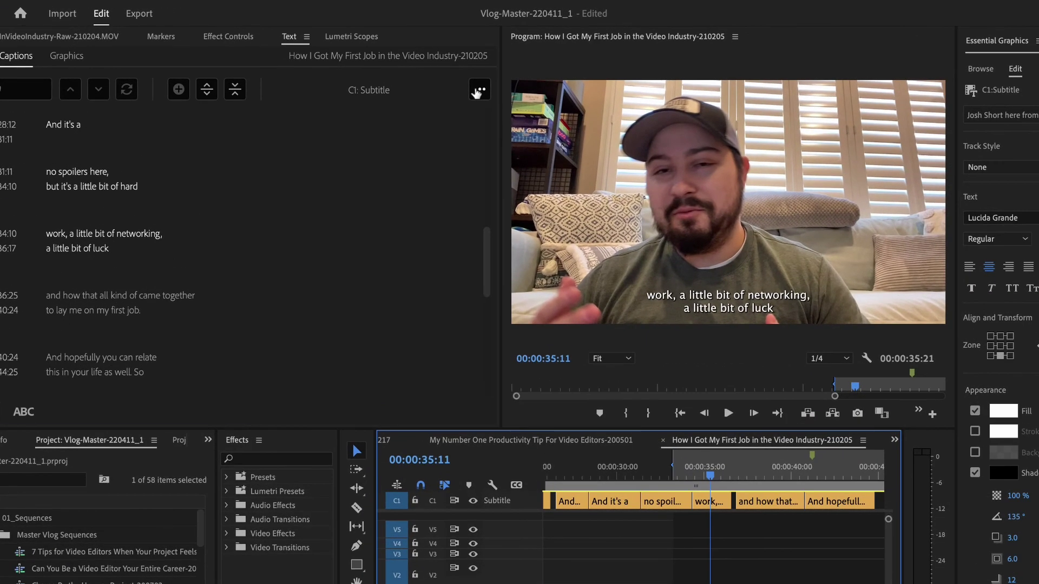
Export the captions to an SRT file named after the video
left_click(484, 80)
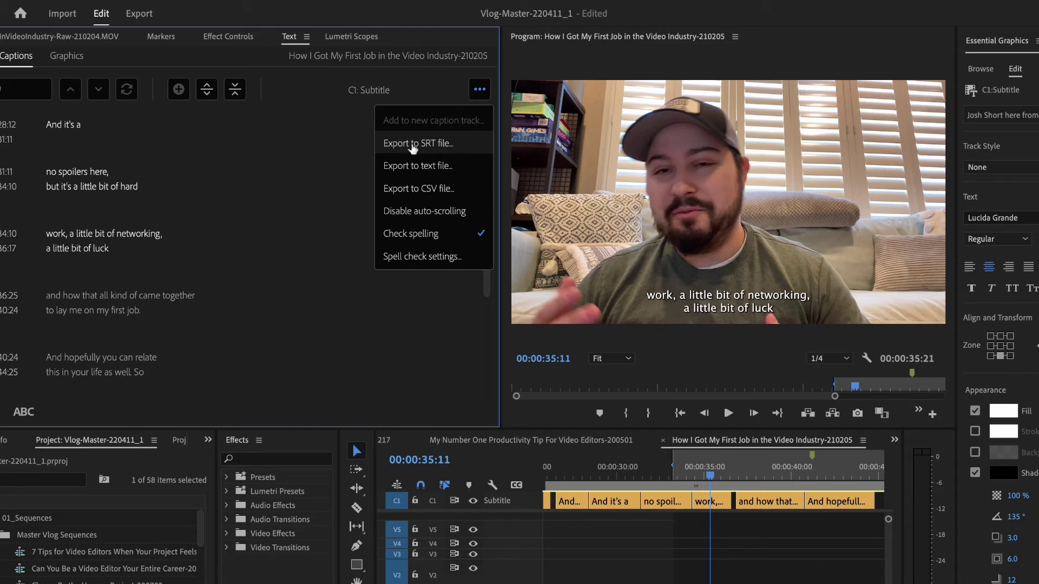
left_click(461, 146)
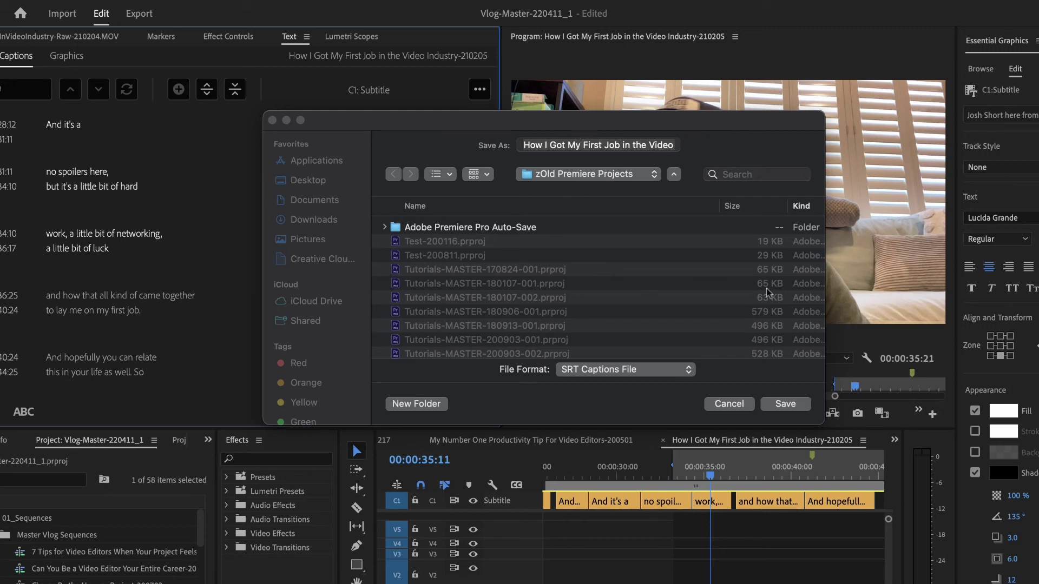
left_click(785, 403)
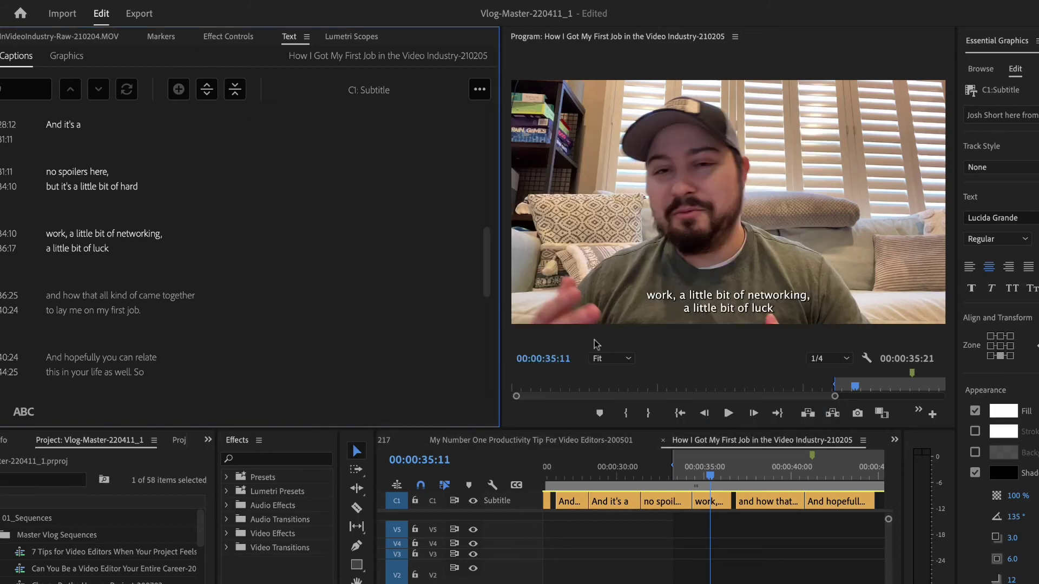